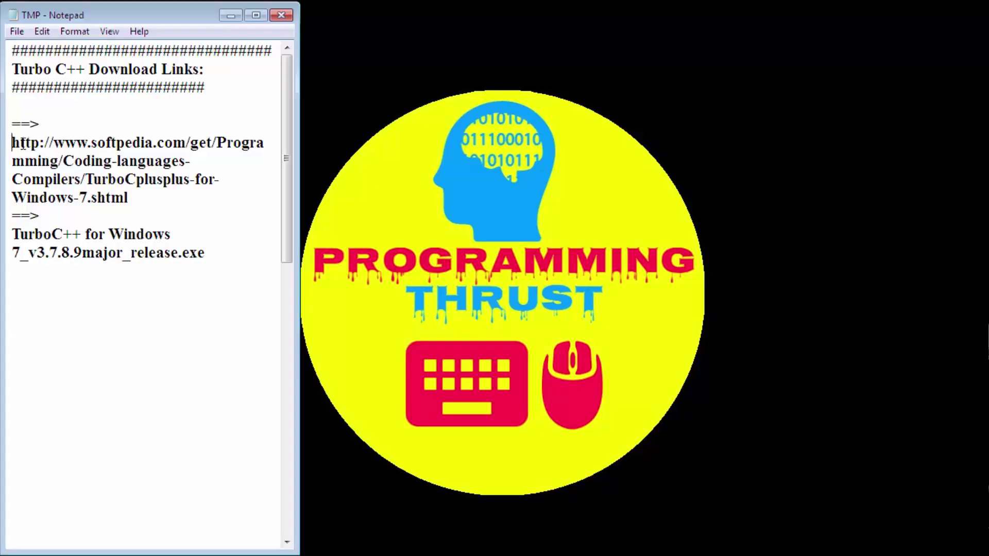
# Load Softpedia's TurboC++ for Windows page (version 3.7.8.9) using the download link from the notes
pyautogui.moveTo(11, 143); pyautogui.dragTo(151, 200)
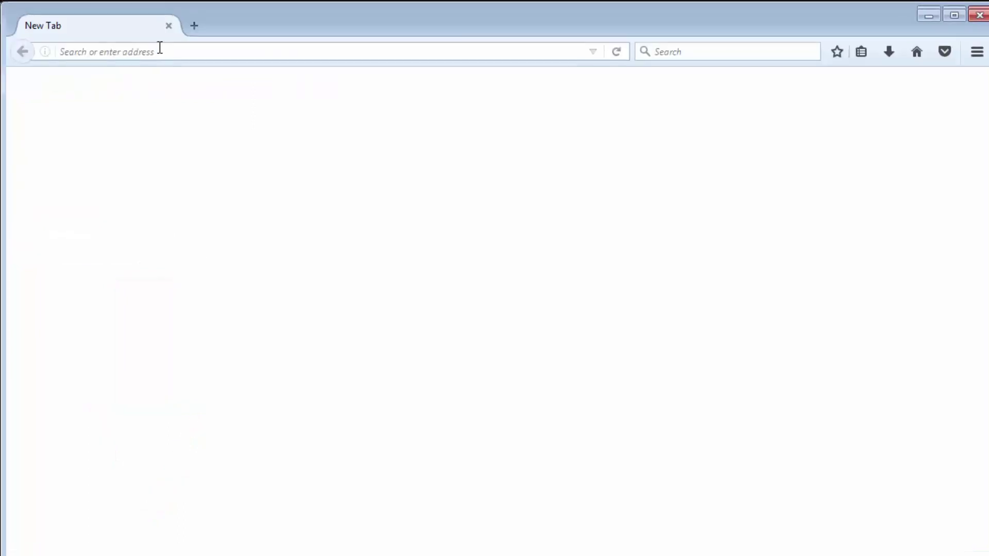
pyautogui.write('http://www.softpedia.com/get/Programming/Coding-languages-Compilers/TurboCplusplus-for-Windows-7.shtml')
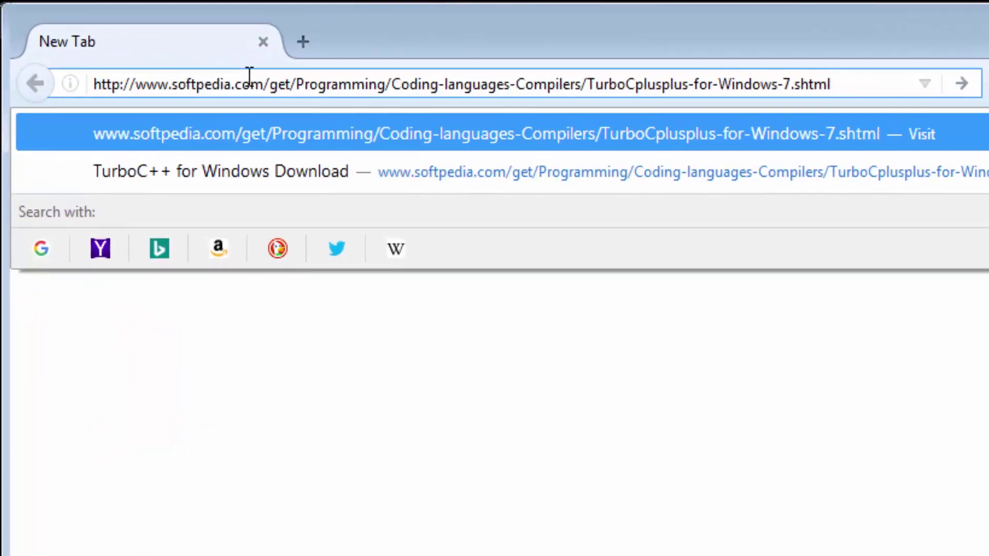
pyautogui.press('Return')
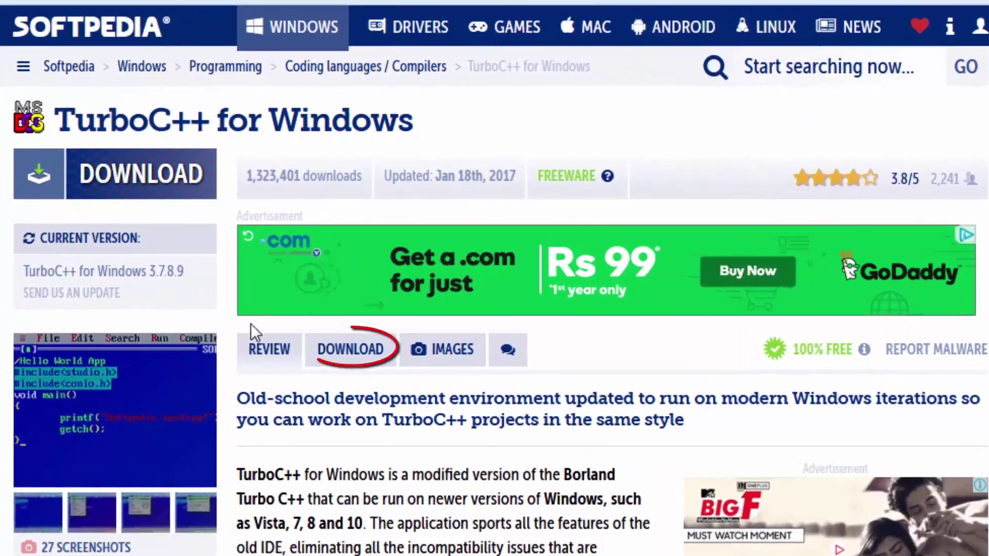
# Save the TurboC++ 3.7.8.9 installer from Softpedia Secure Download (US), then dismiss the downloads list
pyautogui.click(349, 349)
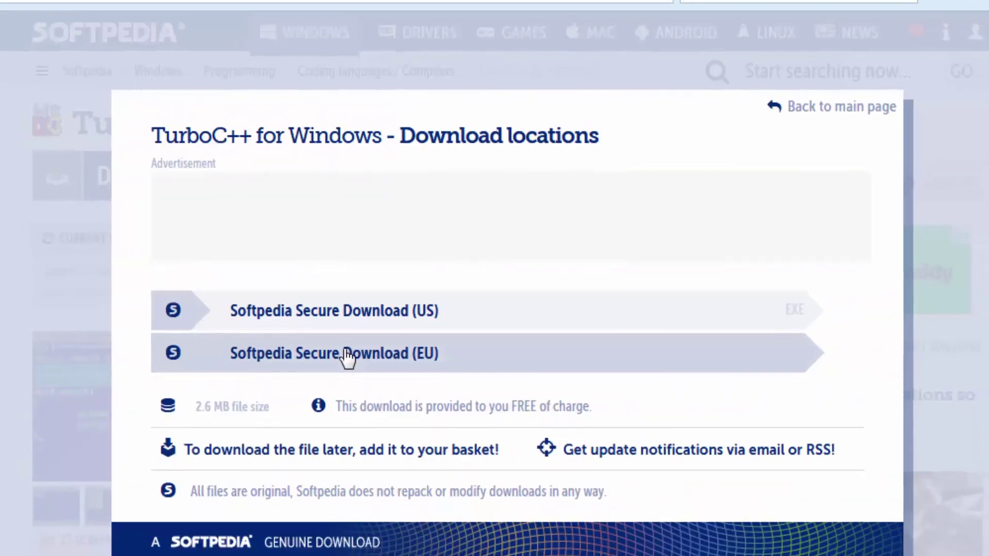
pyautogui.click(346, 357)
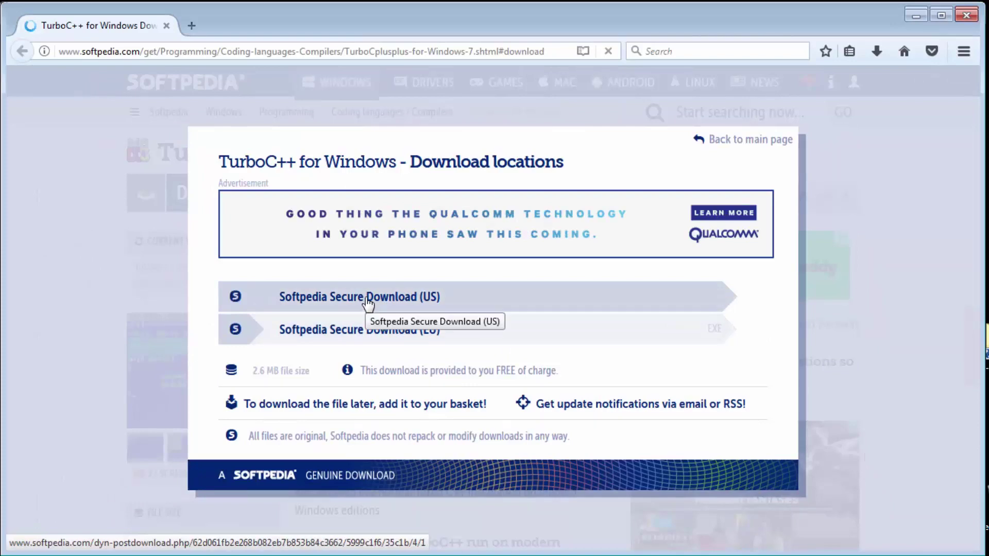
pyautogui.click(368, 303)
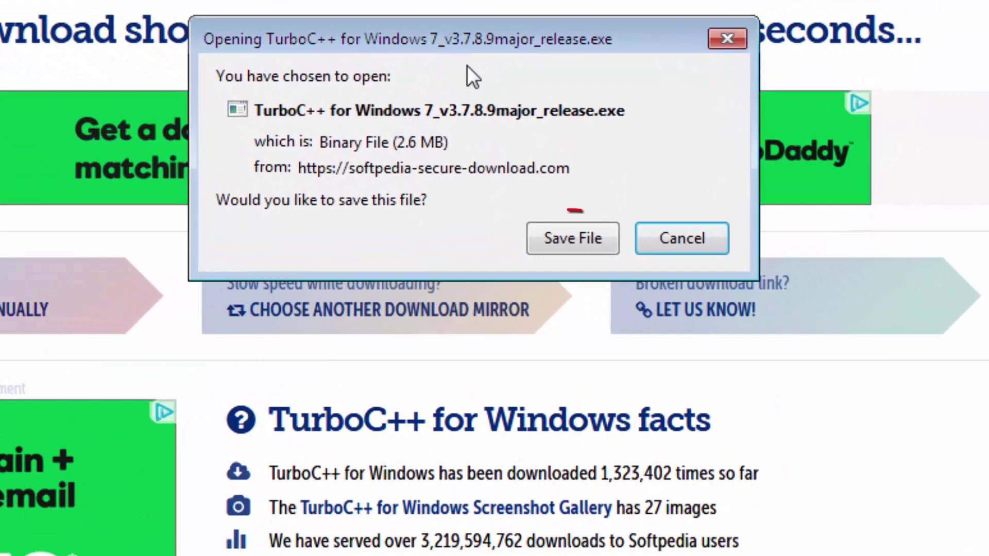
pyautogui.click(558, 241)
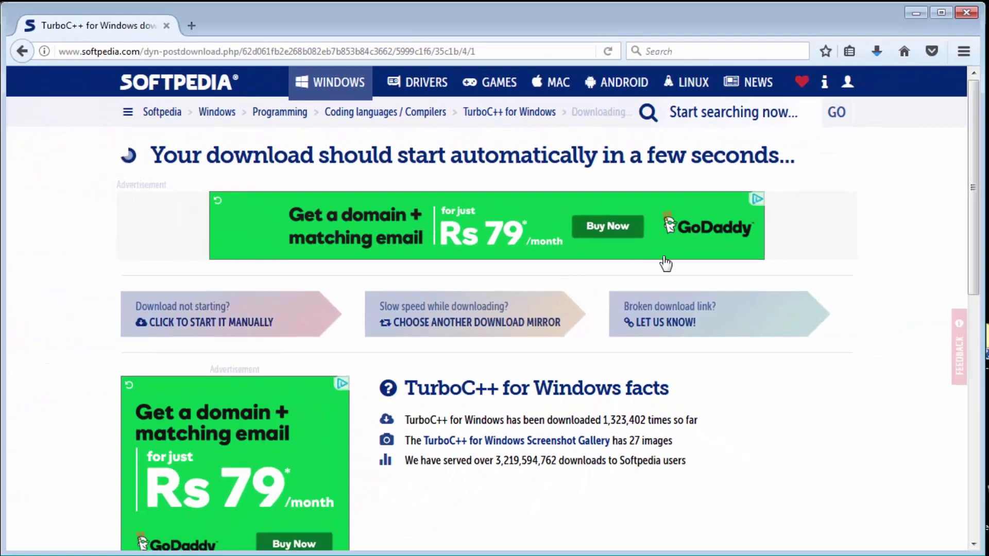
pyautogui.click(877, 53)
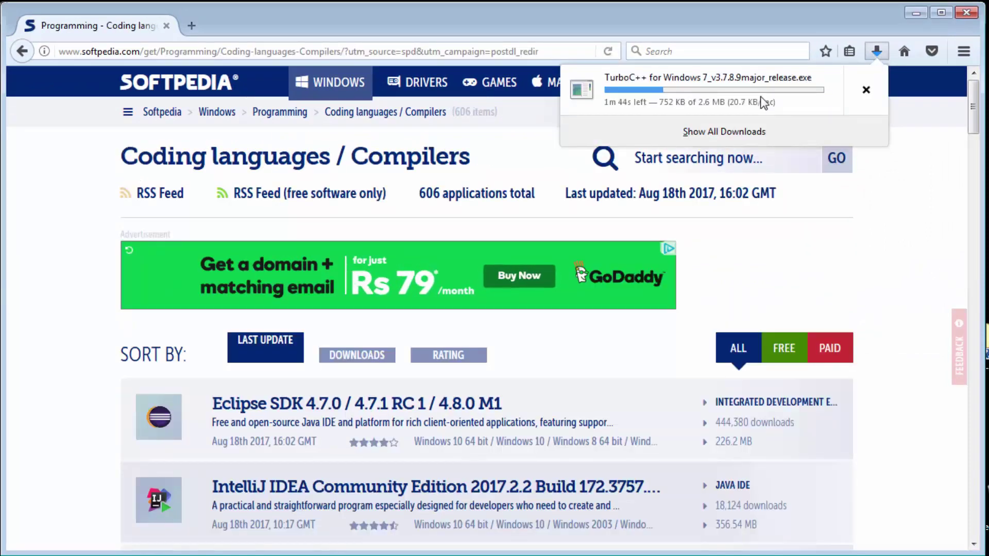
pyautogui.click(869, 92)
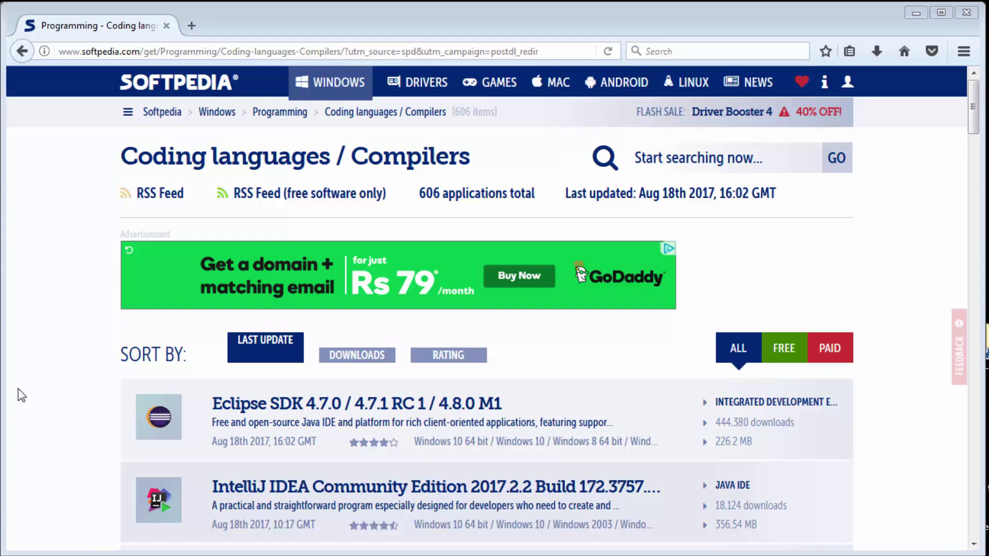
# Go to the desktop TURBO_C++ folder and select the 2,699 KB TurboC++ installer
pyautogui.press('super')
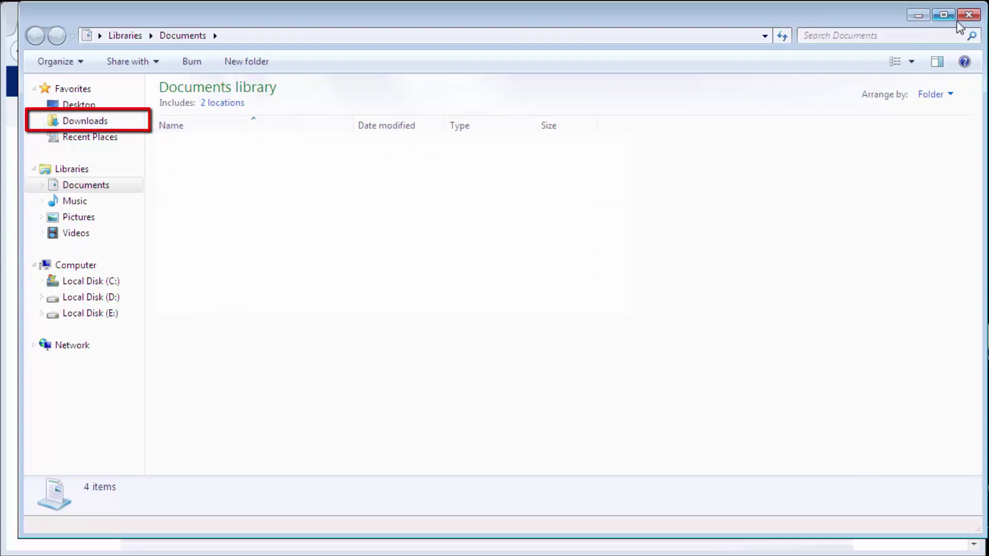
pyautogui.click(917, 15)
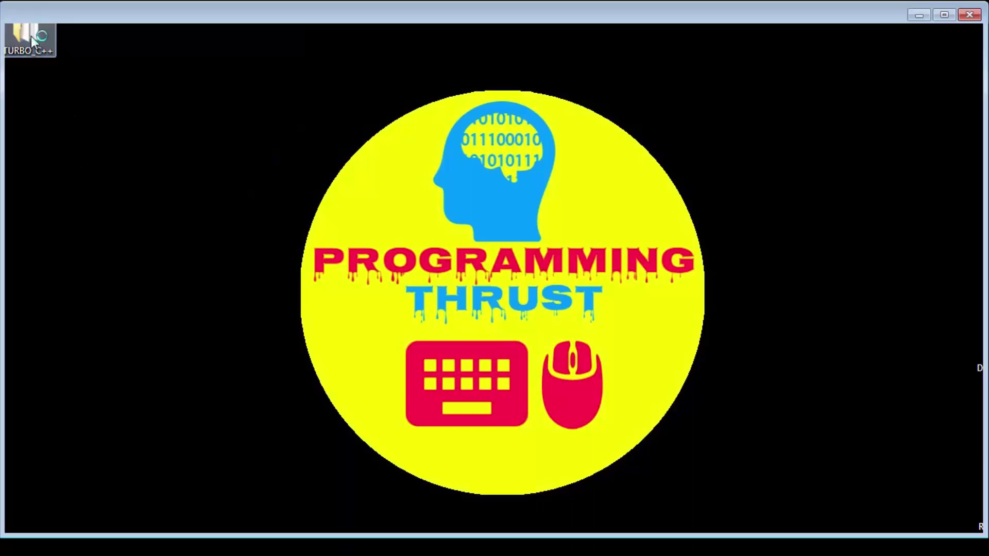
pyautogui.click(352, 265)
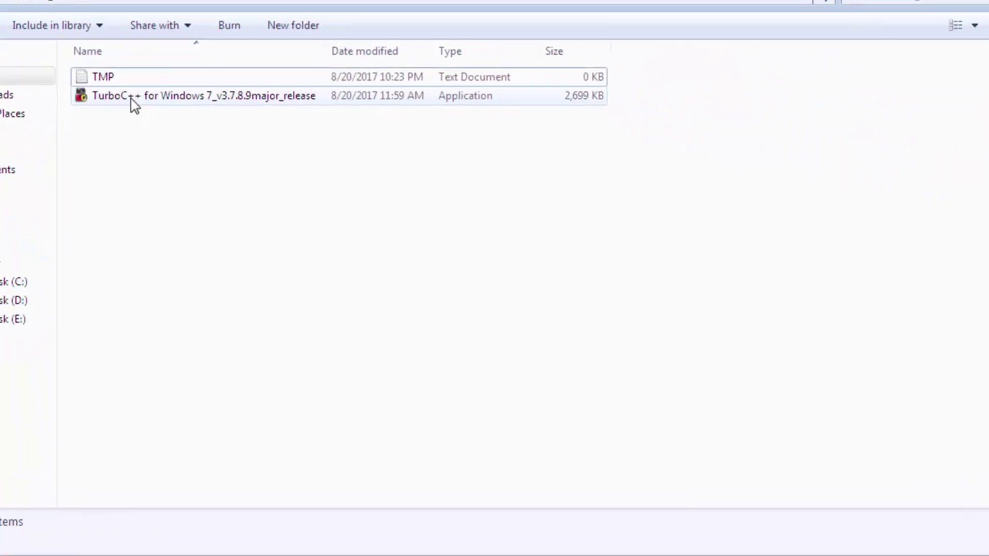
# Run the TurboC++ 3.7.8.9 installer, accept the license, install into C:\TurboC++ and launch it
pyautogui.doubleClick(134, 102)
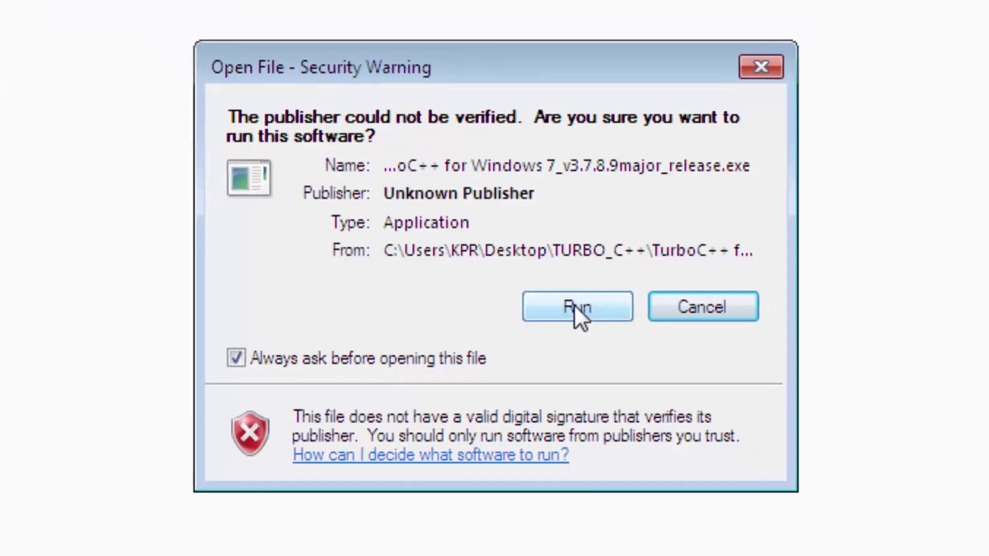
pyautogui.click(596, 333)
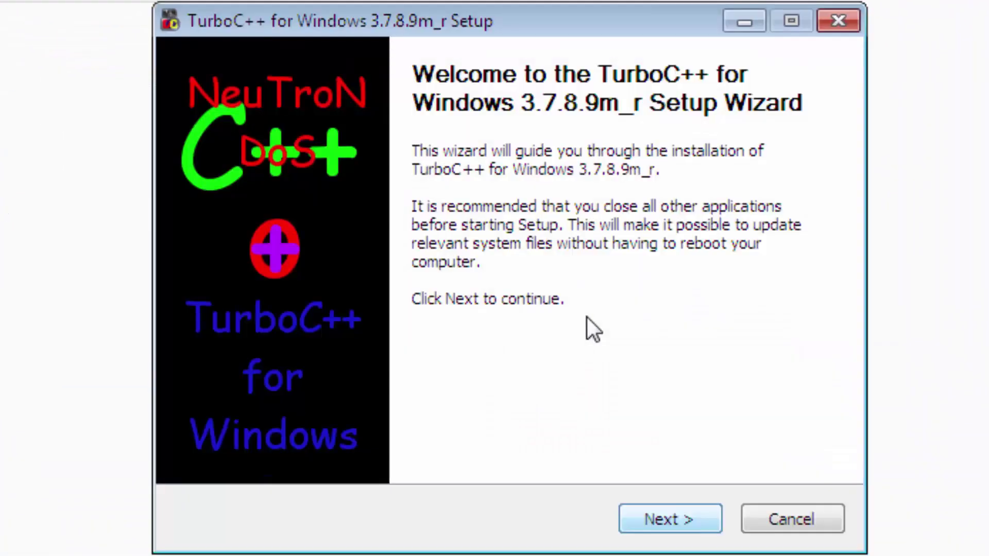
pyautogui.click(651, 522)
pyautogui.click(199, 452)
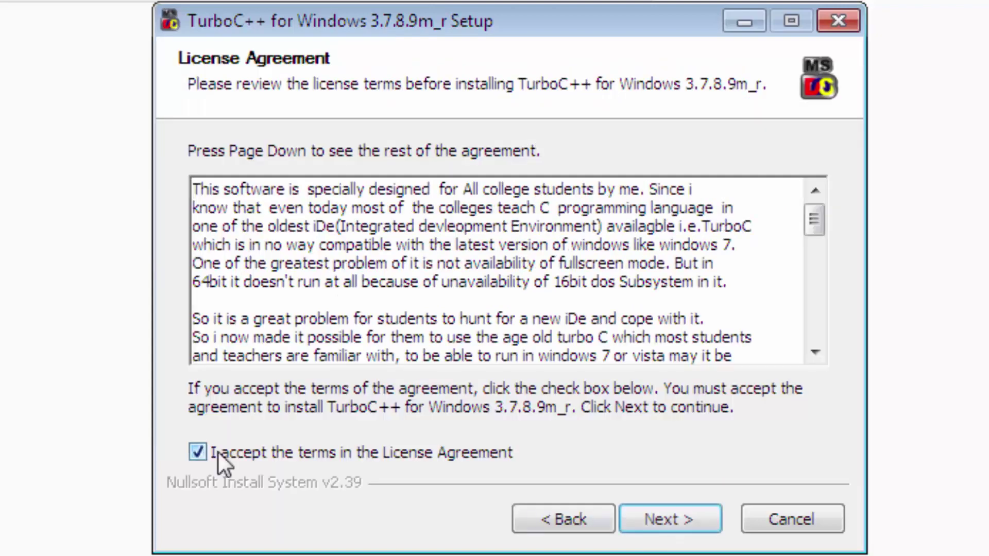
pyautogui.click(682, 515)
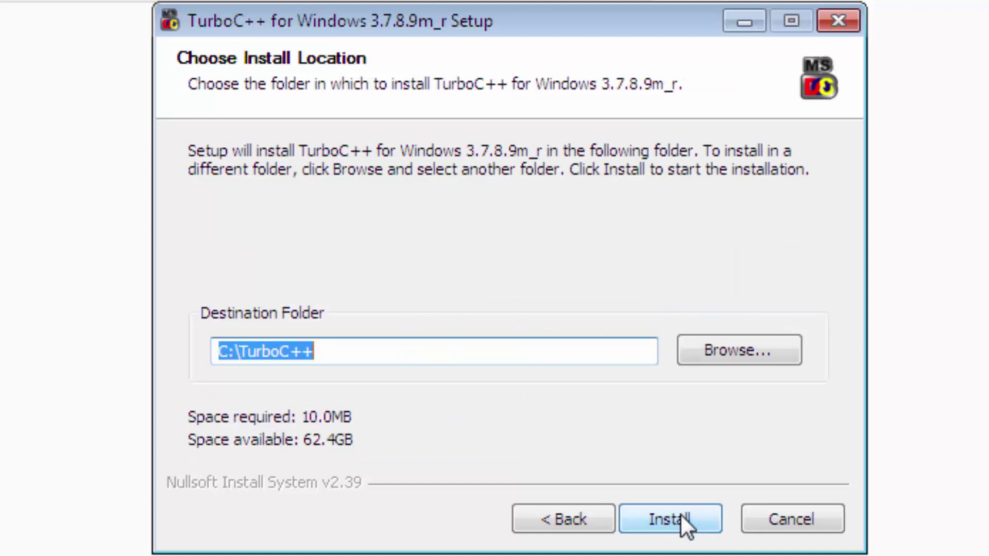
pyautogui.click(682, 514)
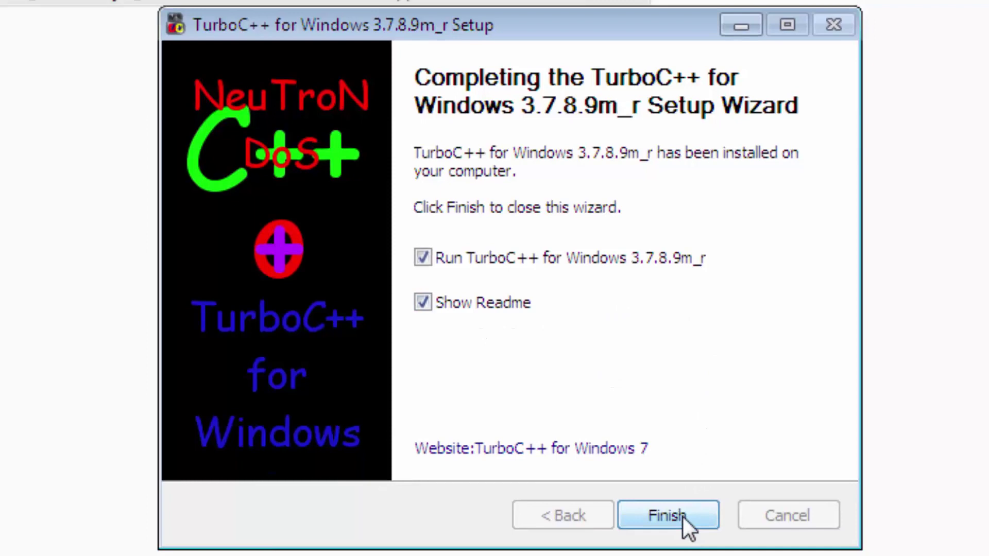
pyautogui.click(683, 517)
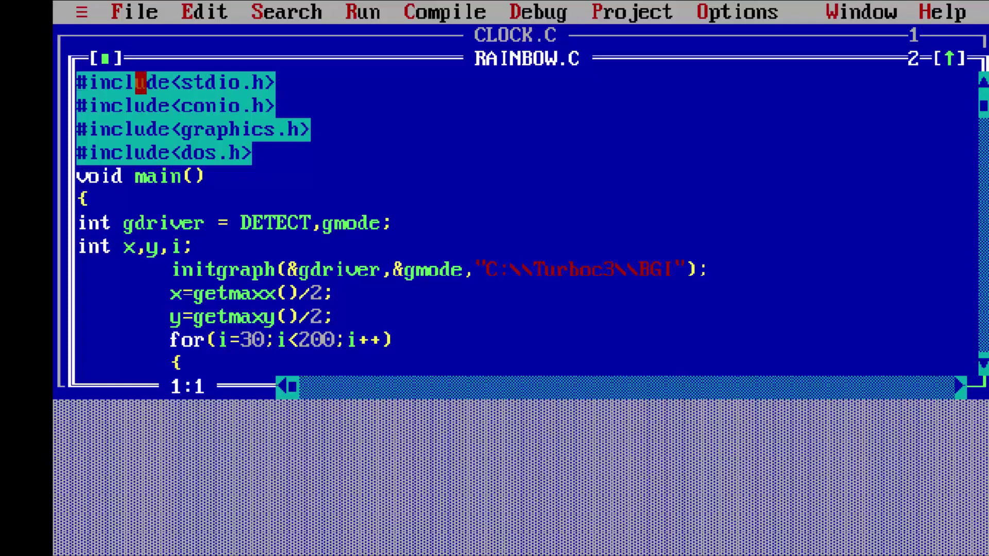
# Close the RAINBOW.C example and create a blank NONAME00.CPP file with File > New
pyautogui.click(106, 58)
pyautogui.click(140, 11)
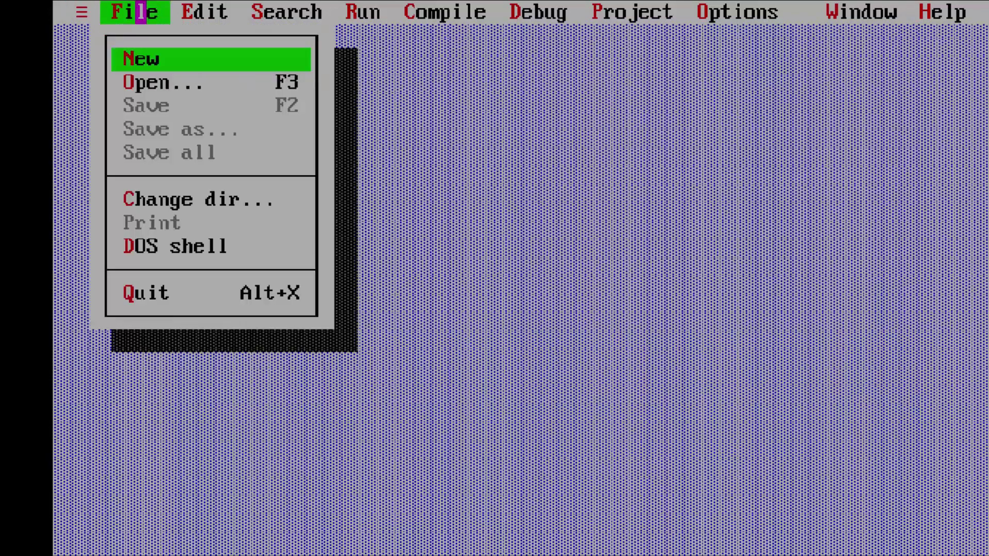
pyautogui.click(152, 59)
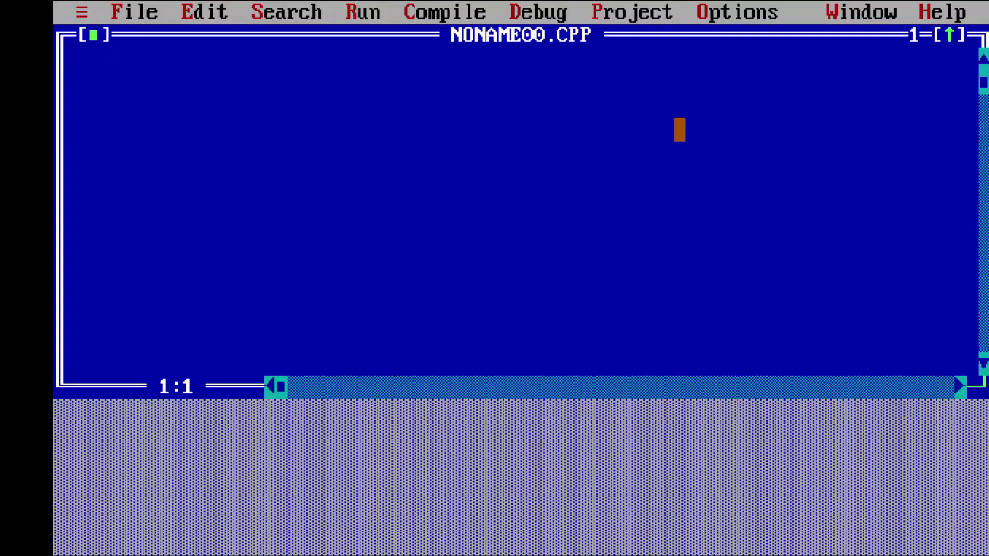
# Save the blank file under the name SAMPLE.C
pyautogui.click(141, 13)
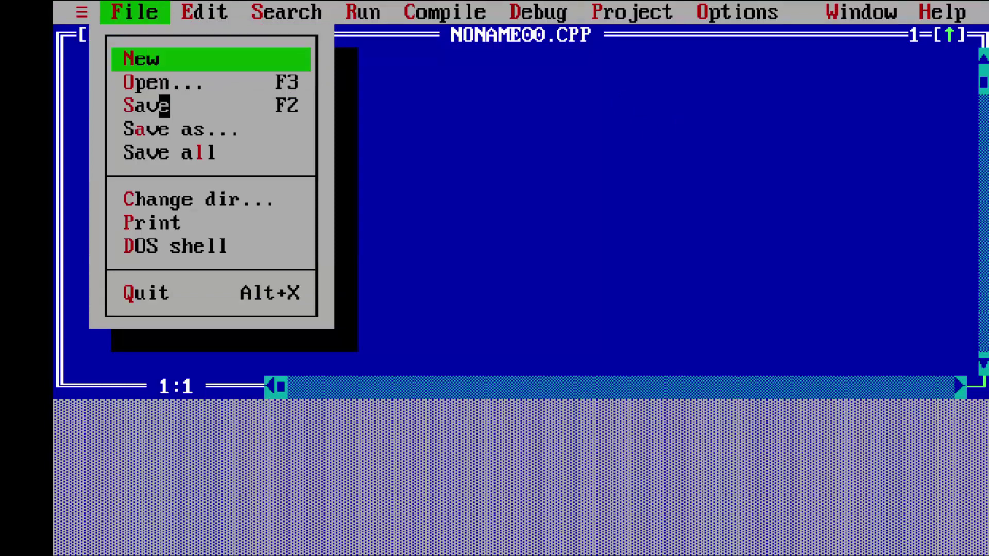
pyautogui.click(164, 130)
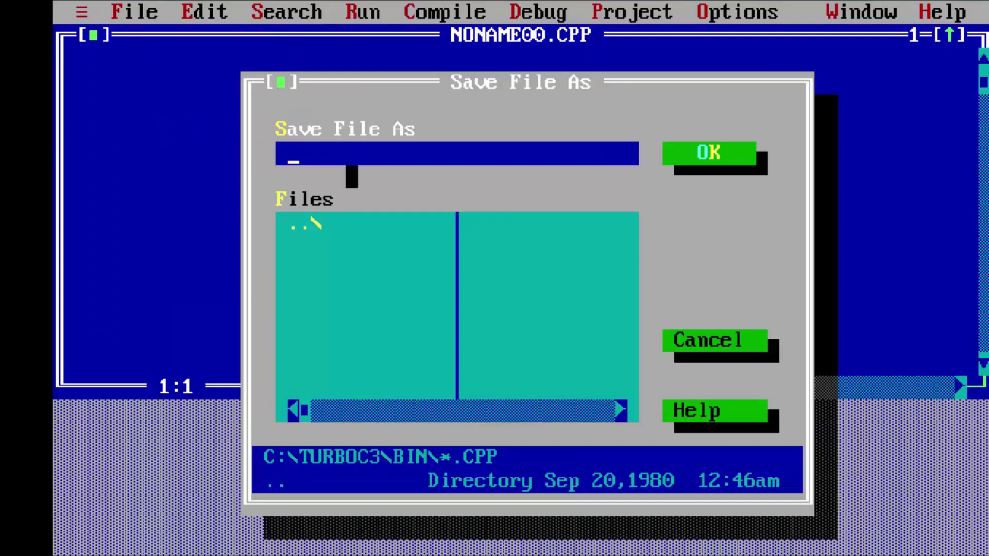
pyautogui.write('sample')
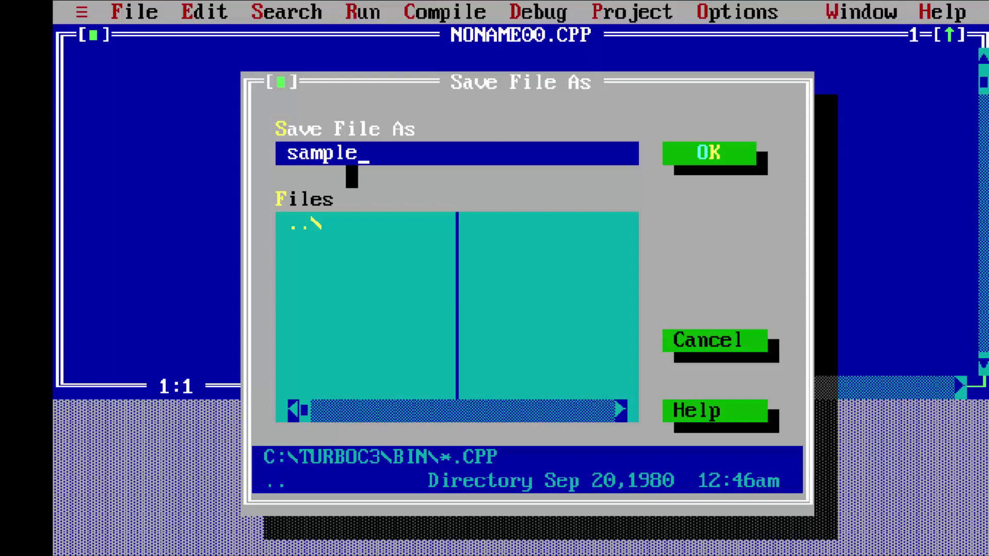
pyautogui.write('.c')
pyautogui.click(711, 153)
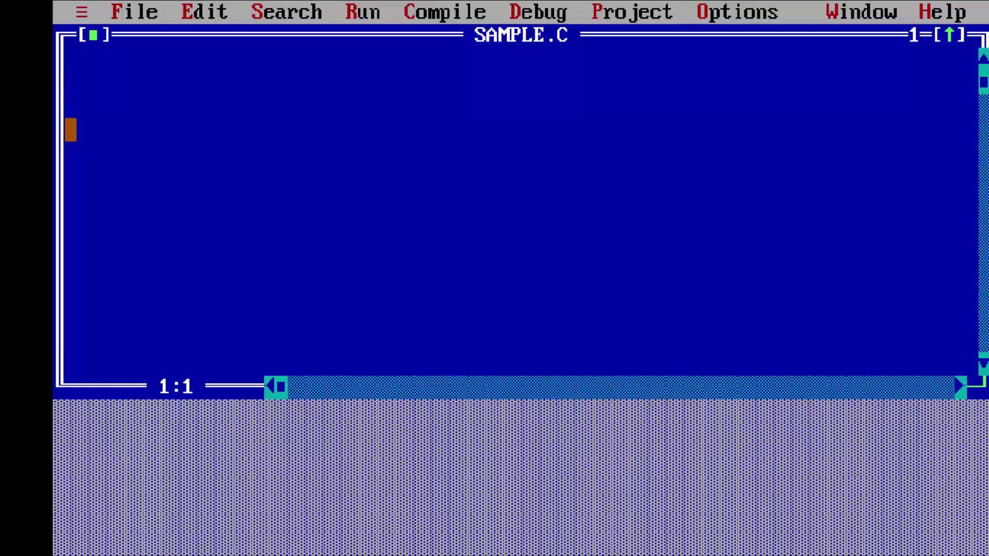
pyautogui.write('#')
pyautogui.write('include<>')
# Write the stdio.h and conio.h includes and open void main() with clrscr()
pyautogui.press('Left')
pyautogui.write('s')
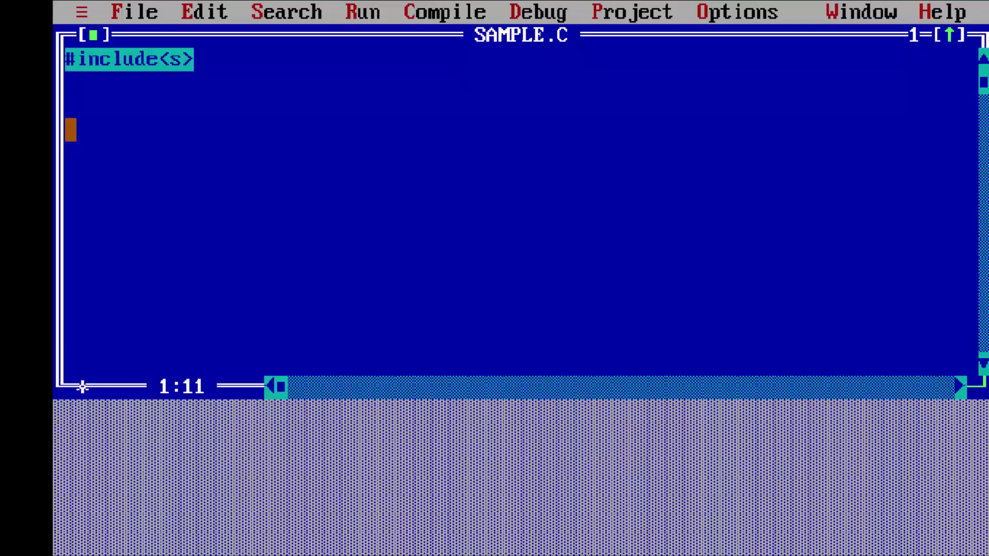
pyautogui.write('td')
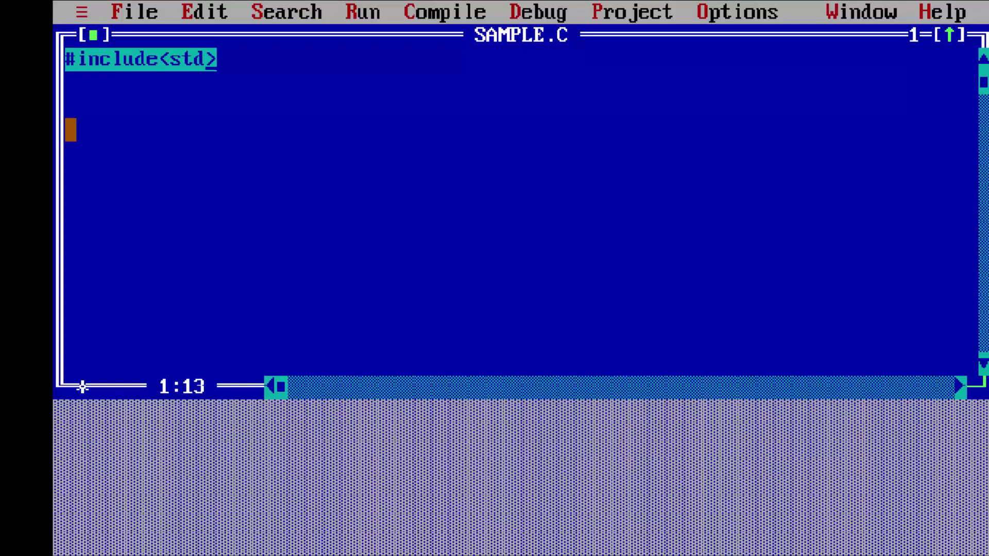
pyautogui.write('io.h')
pyautogui.press('End')
pyautogui.press('Return')
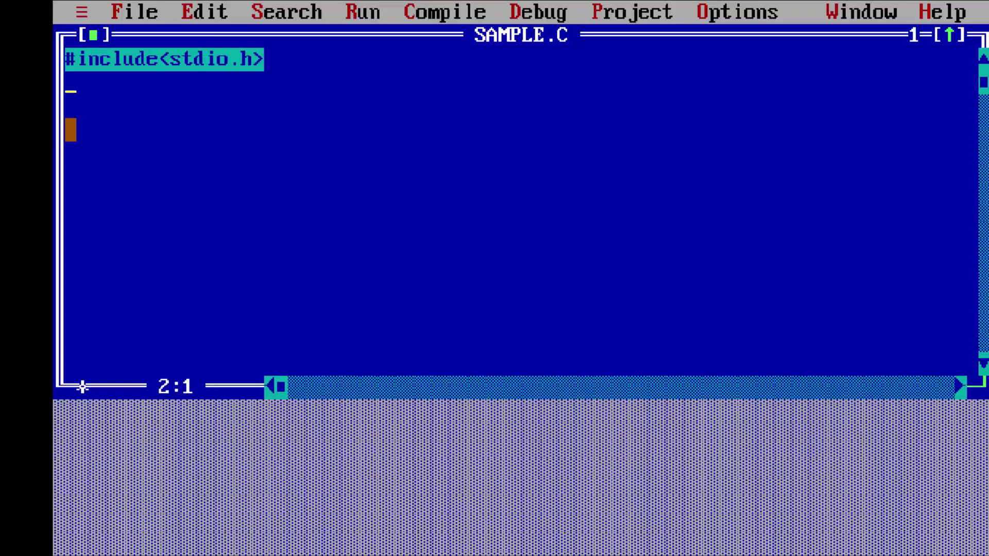
pyautogui.write('#include<c>')
pyautogui.press('Left')
pyautogui.write('conio')
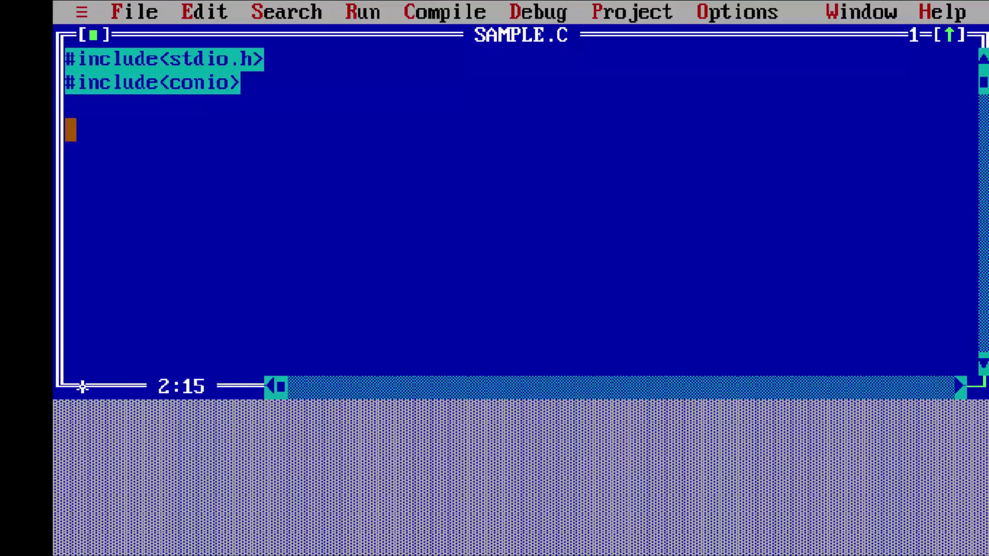
pyautogui.write('.h')
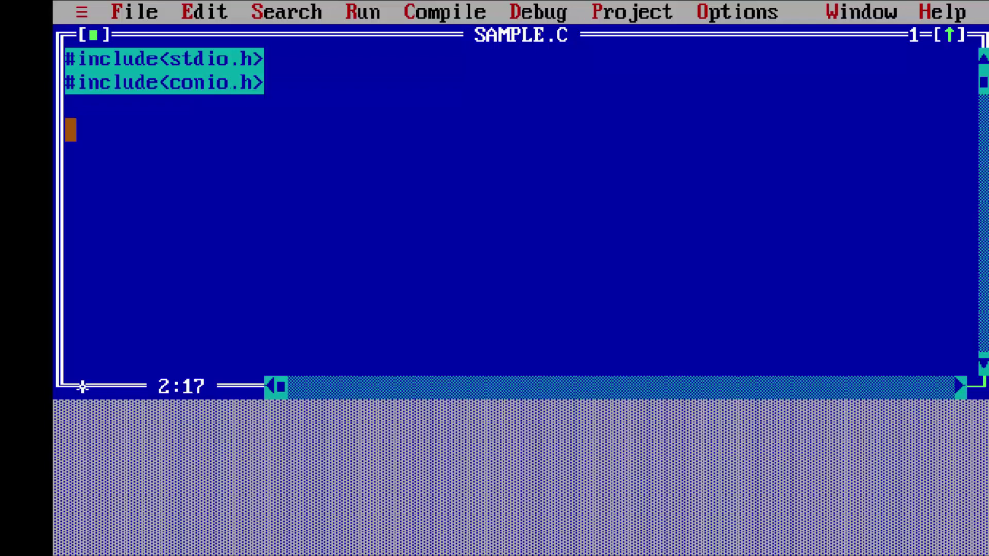
pyautogui.press('End')
pyautogui.press('Return')
pyautogui.press('Return')
pyautogui.write('vo')
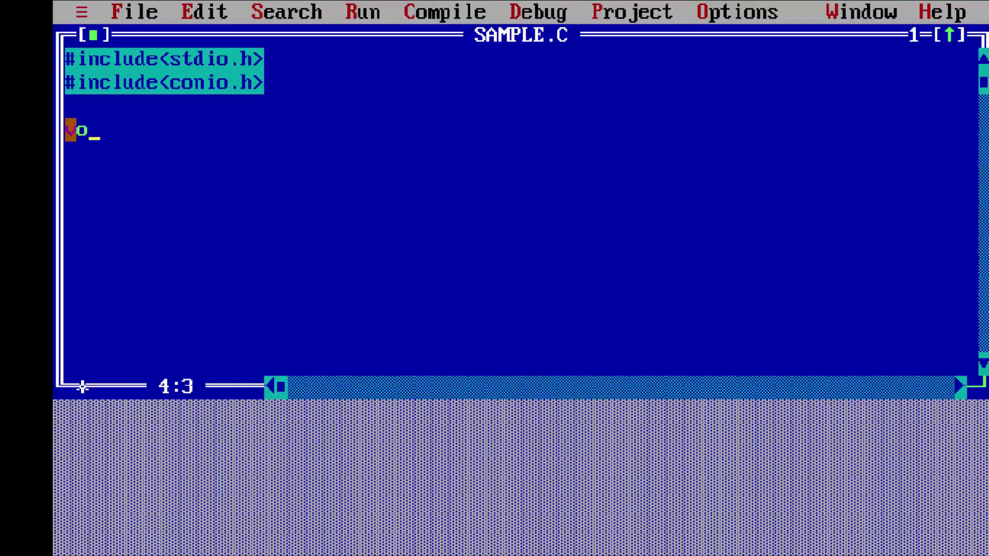
pyautogui.write('id main()')
pyautogui.press('Return')
pyautogui.write('{')
pyautogui.press('Return')
pyautogui.press('Return')
pyautogui.write('}')
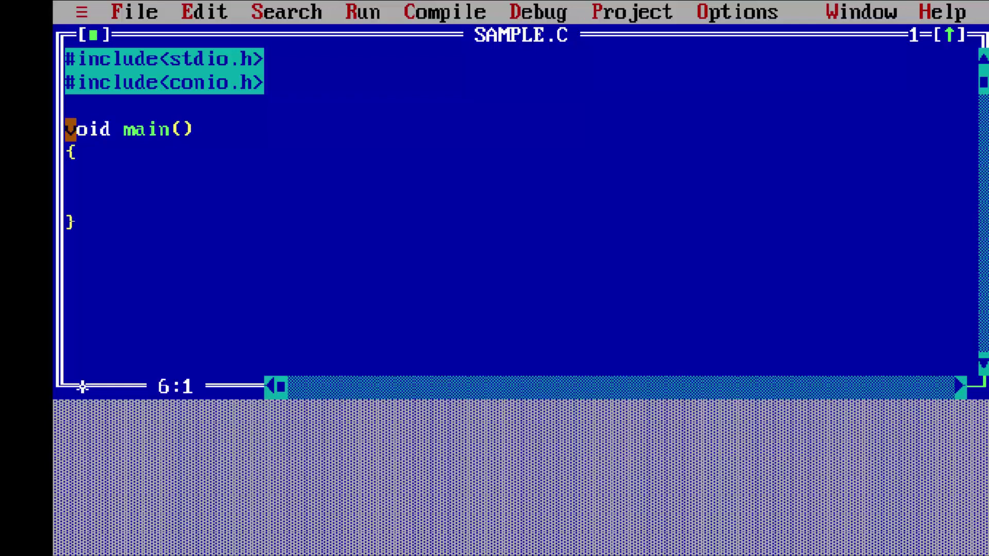
pyautogui.write('clrscr()')
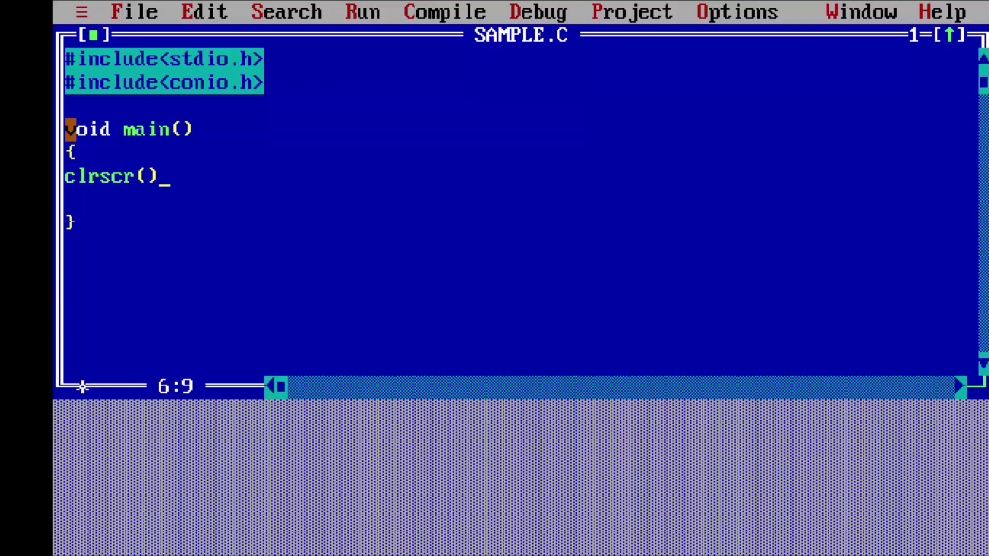
pyautogui.write(';')
# Add printf("\nHello Everyone!!!!!\n") and getch() to main, then save SAMPLE.C
pyautogui.press('Return')
pyautogui.write('printf("\\n\\n");')
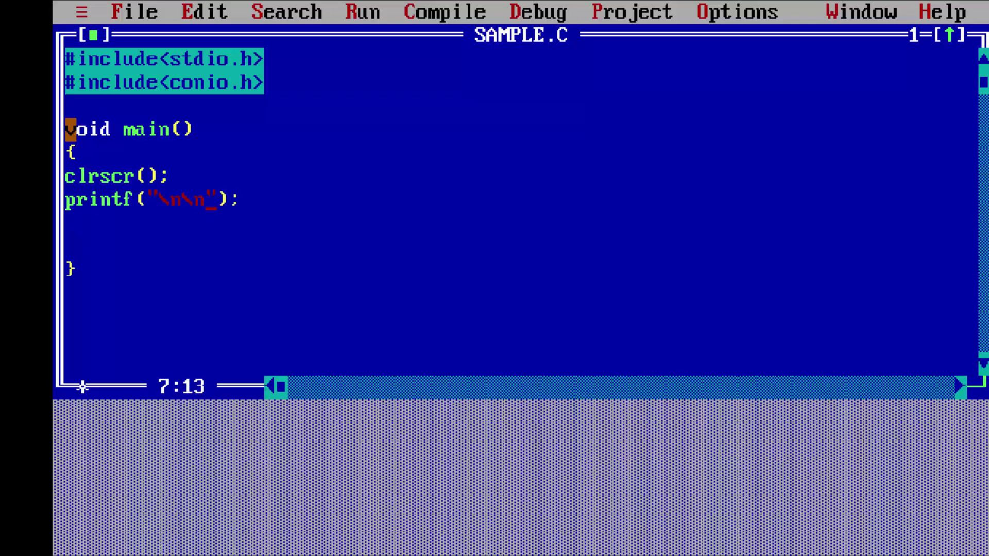
pyautogui.press('Left')
pyautogui.press('Left')
pyautogui.write('%')
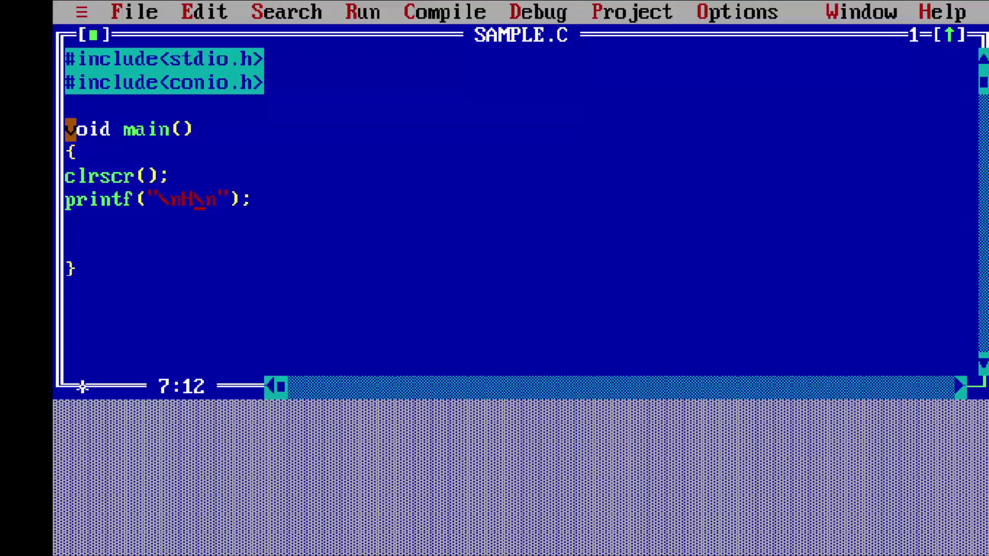
pyautogui.write('ello Ever')
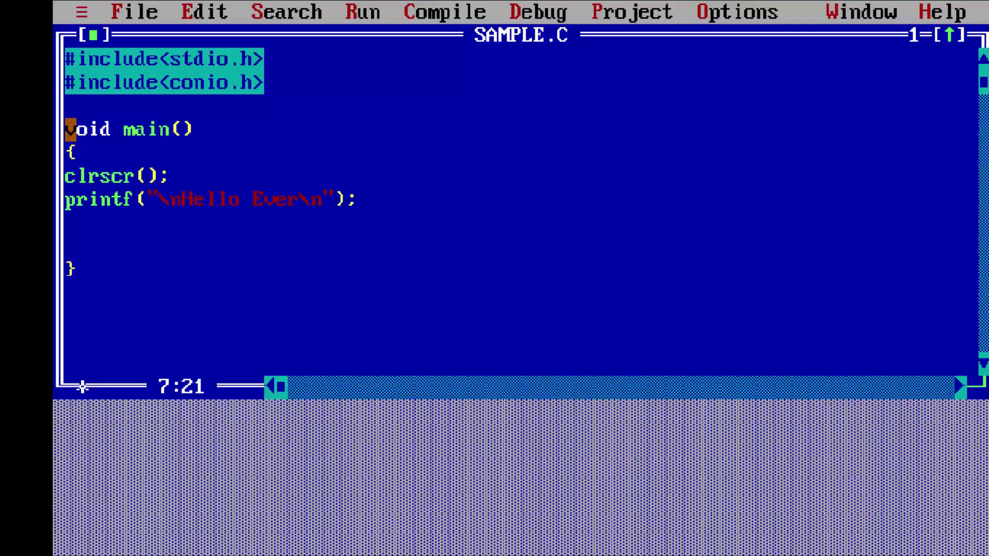
pyautogui.write('yone')
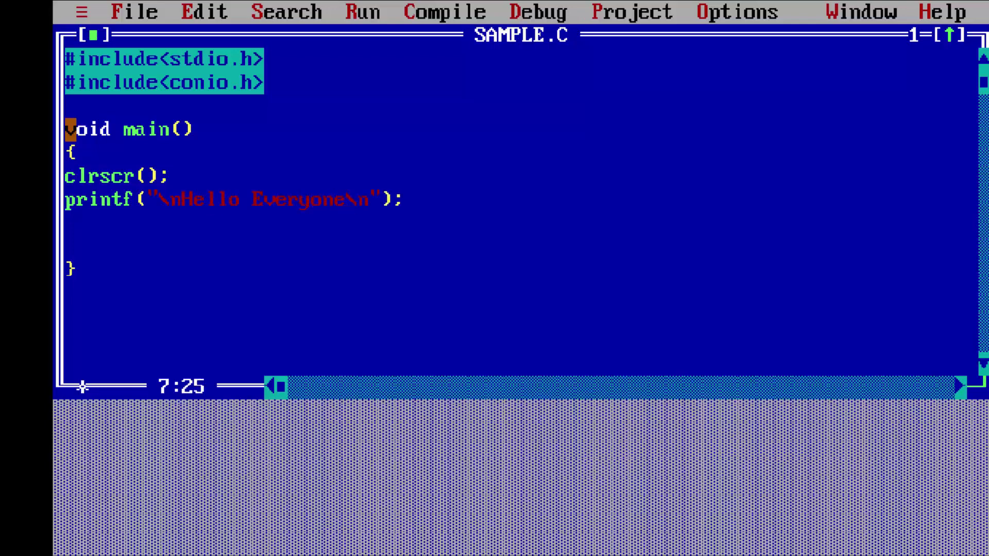
pyautogui.write('!!!!!')
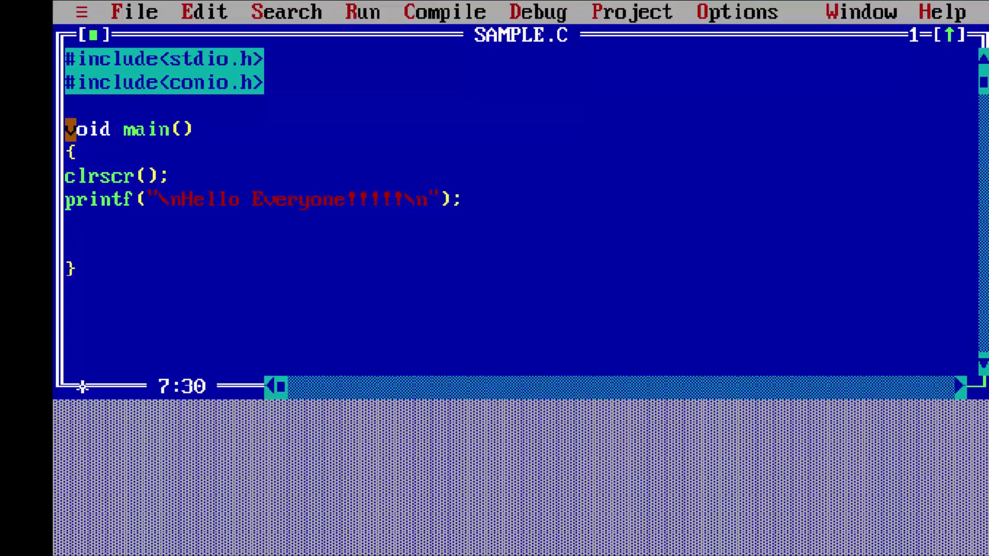
pyautogui.press('Right')
pyautogui.press('Right')
pyautogui.press('Right')
pyautogui.press('Return')
pyautogui.write('getc')
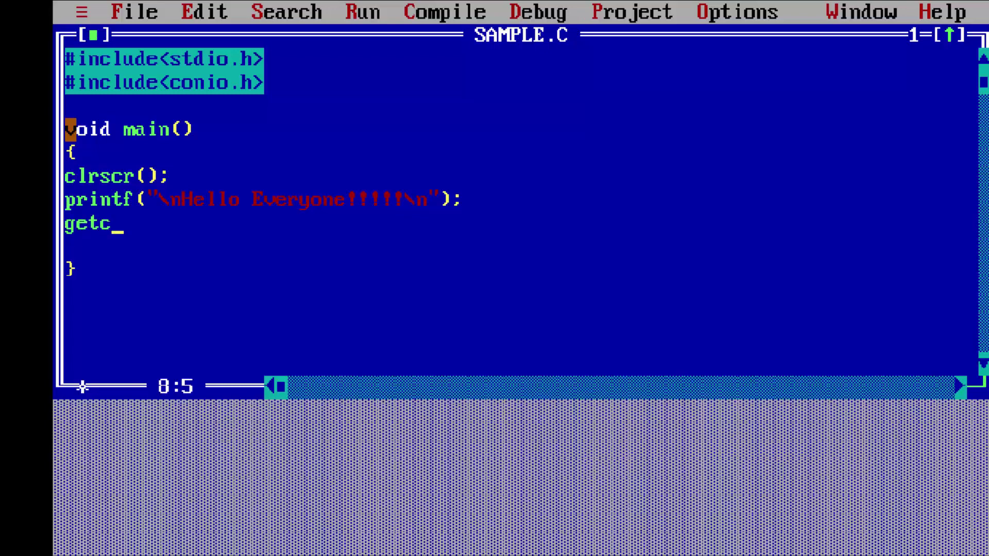
pyautogui.write('h()')
pyautogui.write(';')
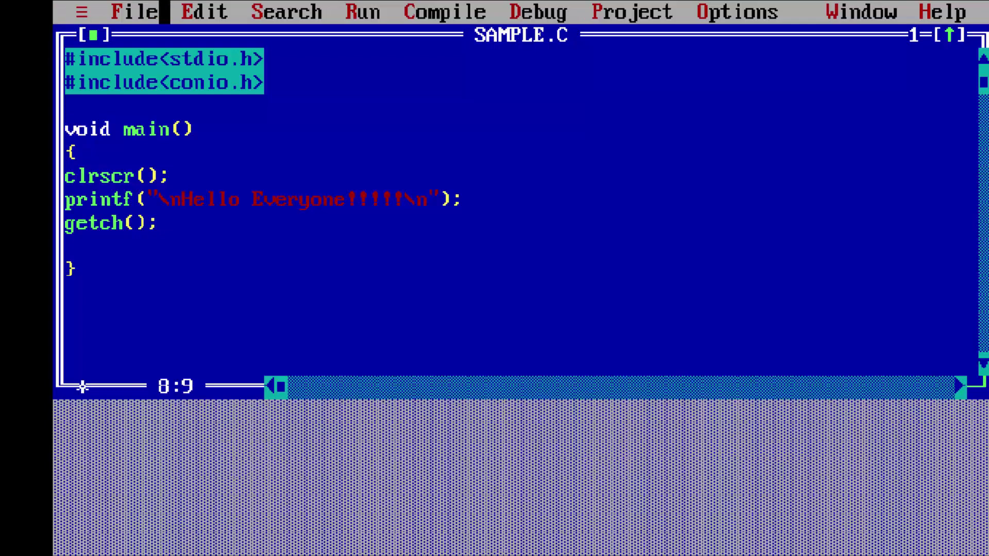
pyautogui.click(165, 11)
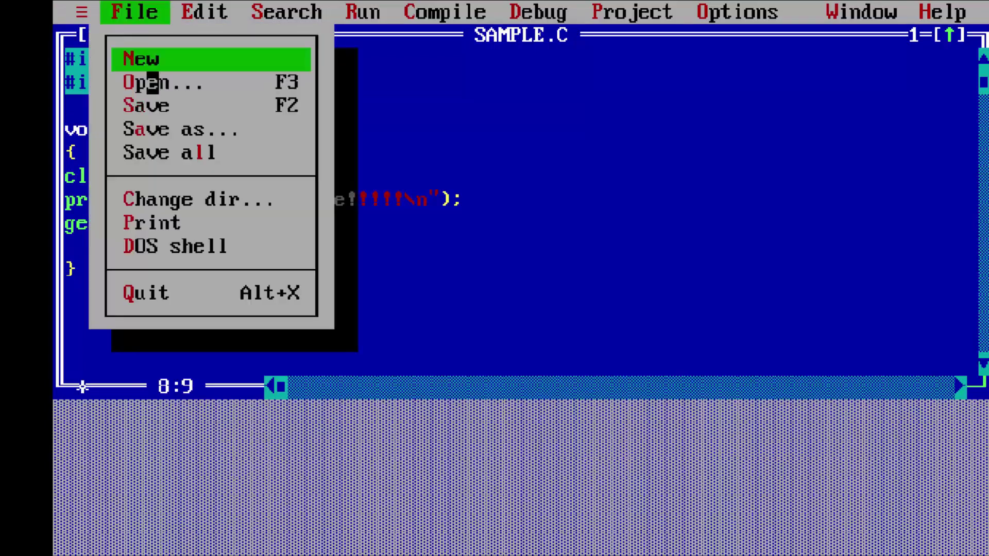
pyautogui.click(152, 101)
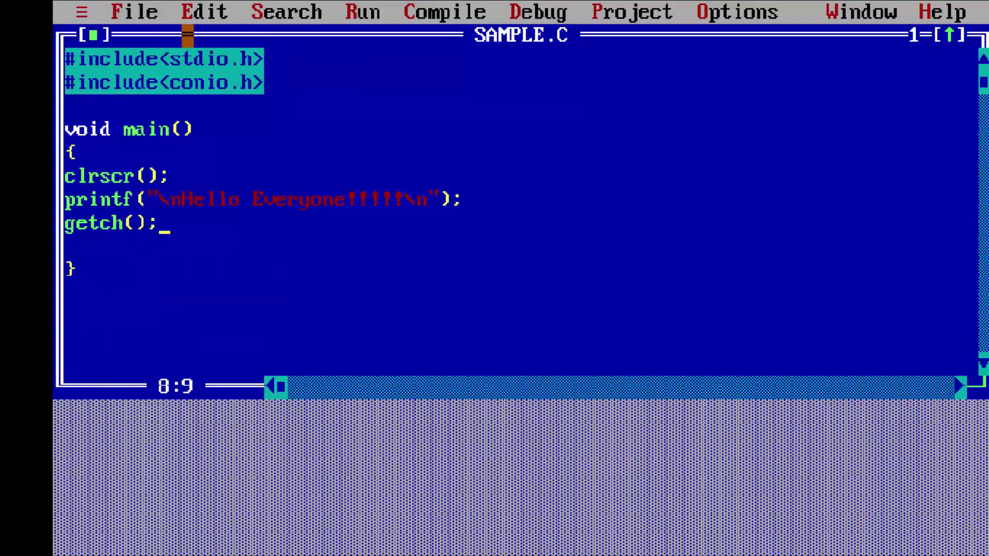
# Compile SAMPLE.C with 0 warnings and 0 errors, then dismiss the Success report
pyautogui.click(457, 11)
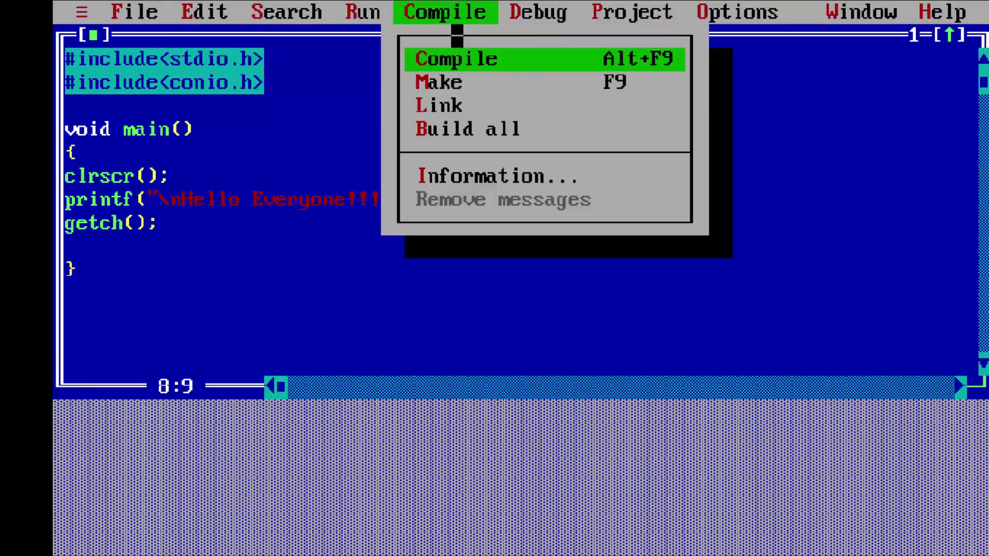
pyautogui.click(456, 58)
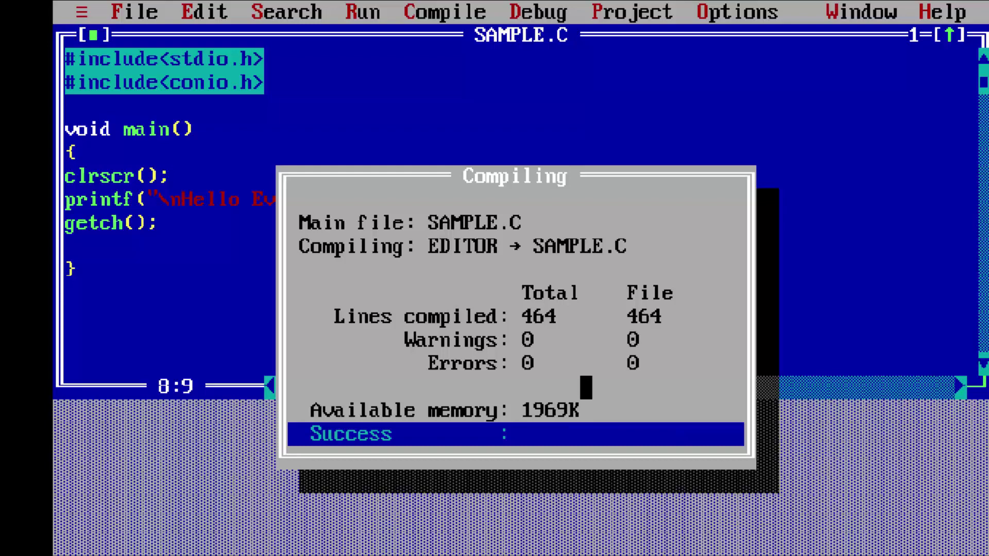
pyautogui.press('Return')
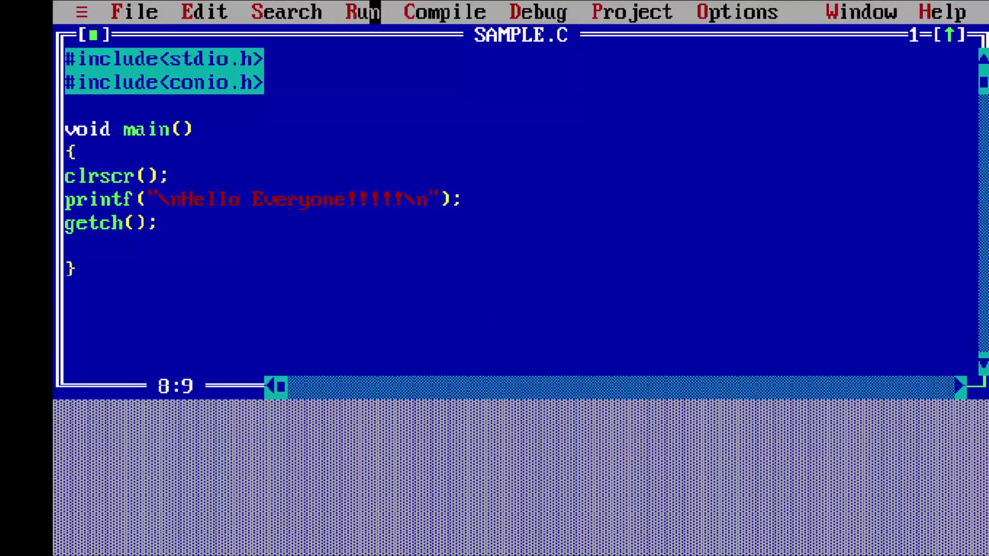
# Run the program with Ctrl+F9 to show Hello Everyone!!!!!, then reload SAMPLE.C from disk
pyautogui.hotkey('ctrl', 'F9')
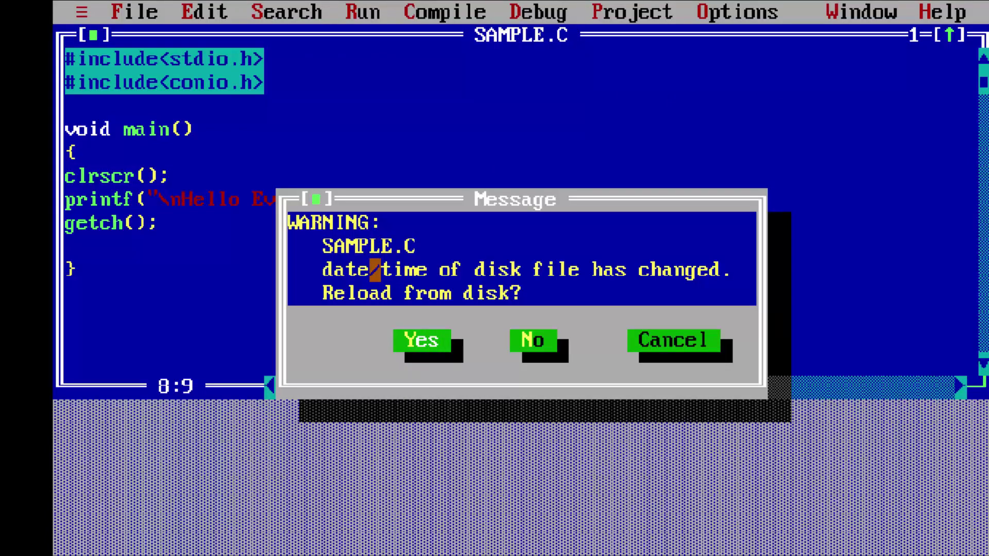
pyautogui.click(421, 340)
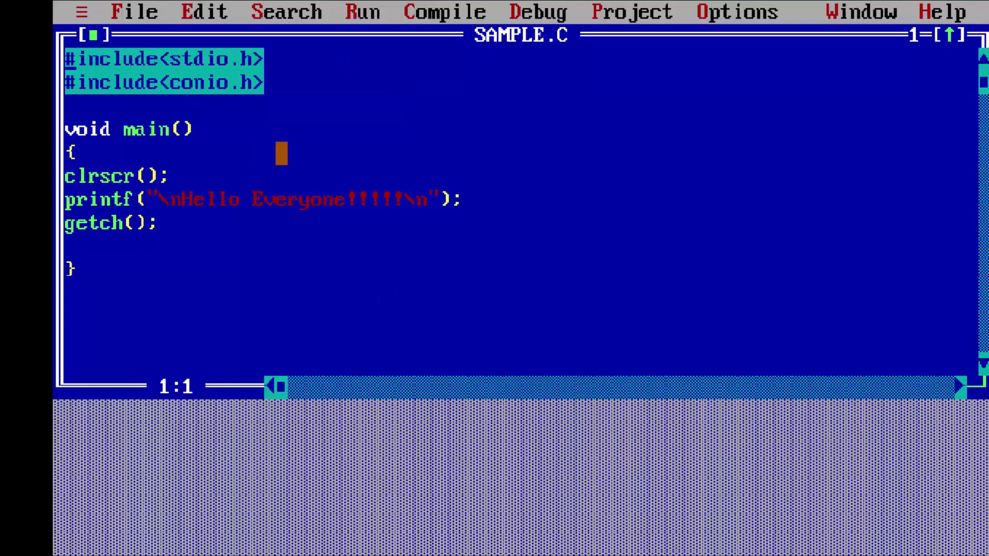
# Open the File menu to reach its Quit option
pyautogui.click(142, 13)
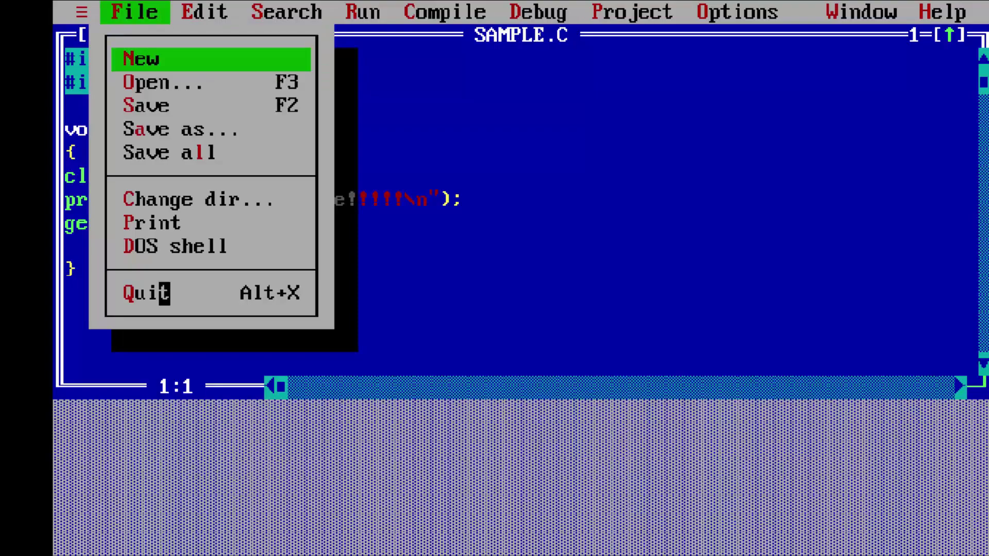